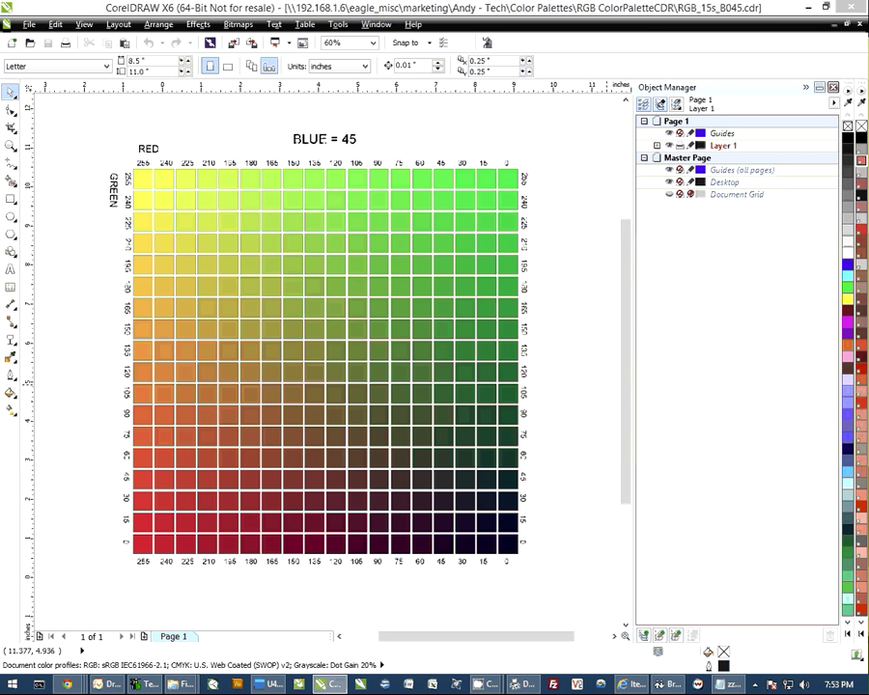
Load conde.com in Chrome and go to its Color Charts page.
key(alt+Tab)
click(188, 28)
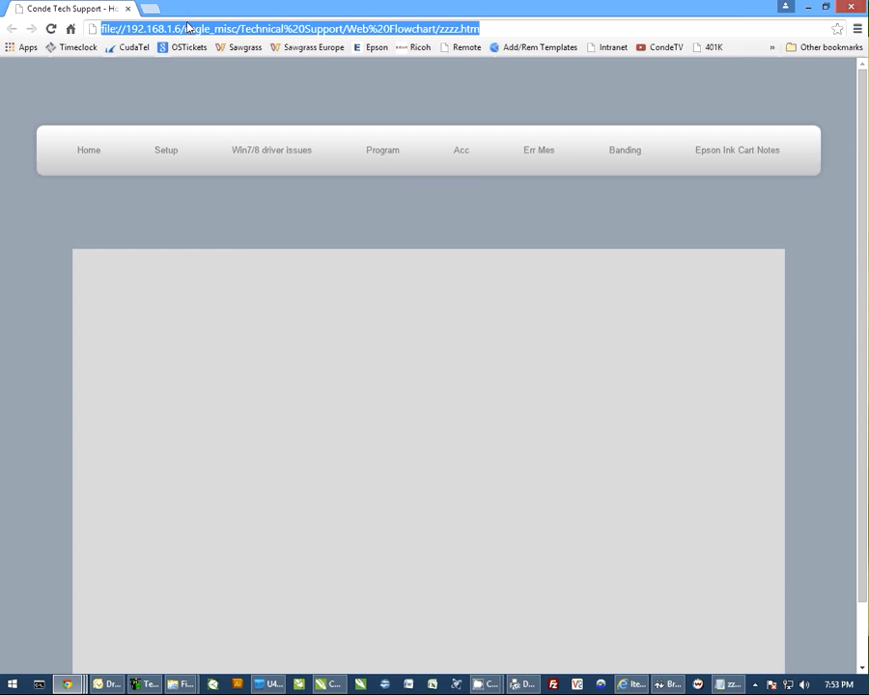
text(conde.co)
key(Return)
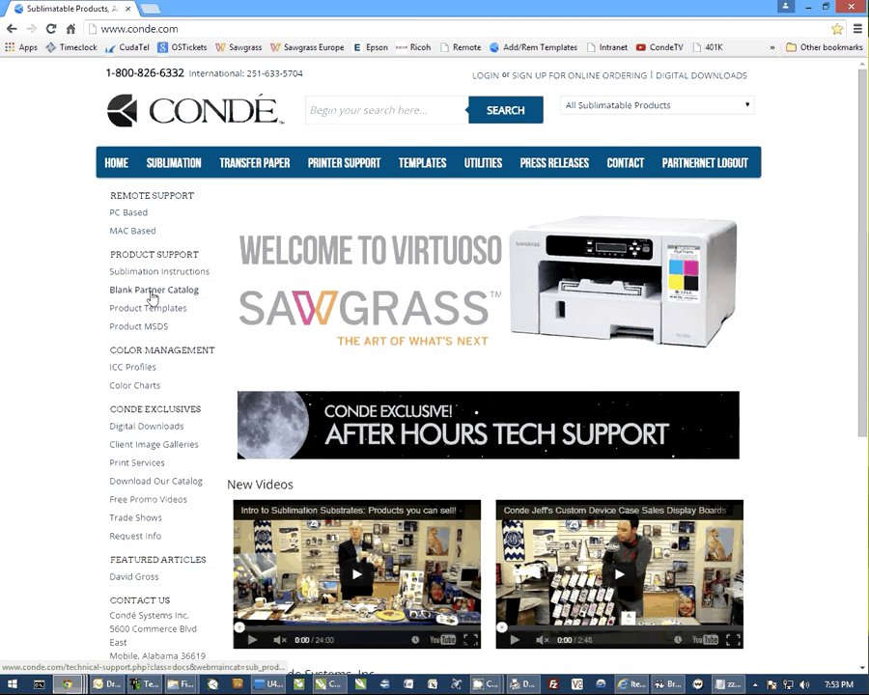
click(121, 387)
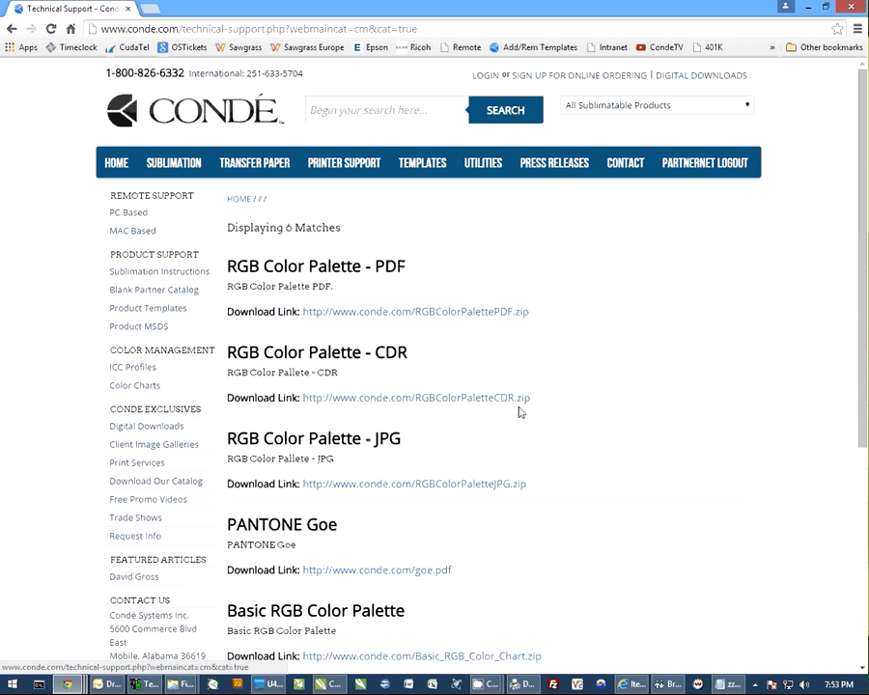
click(808, 8)
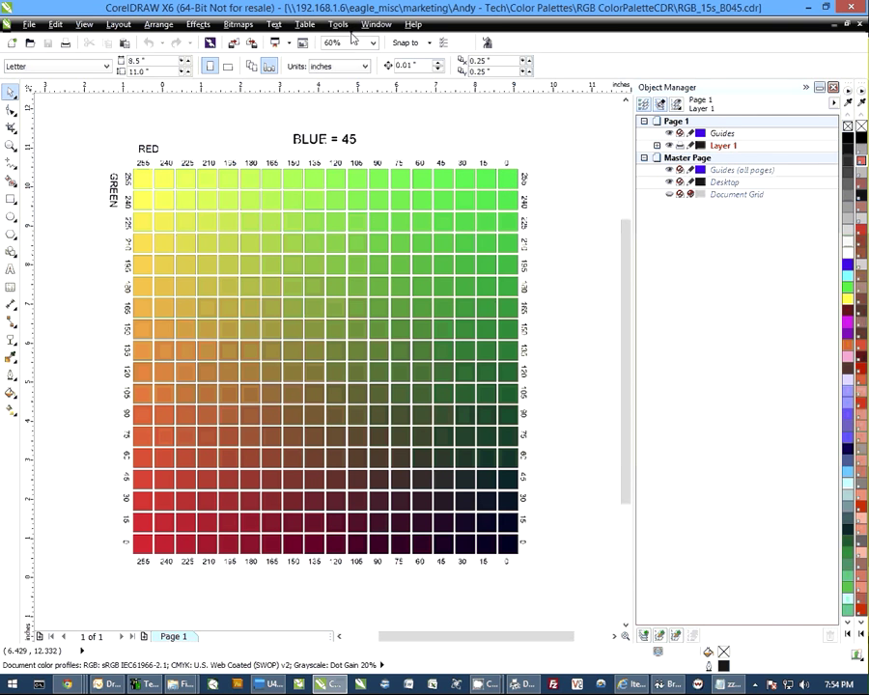
Switch to the blank Untitled-2 page and draw a rectangle in its upper middle.
click(379, 26)
click(379, 26)
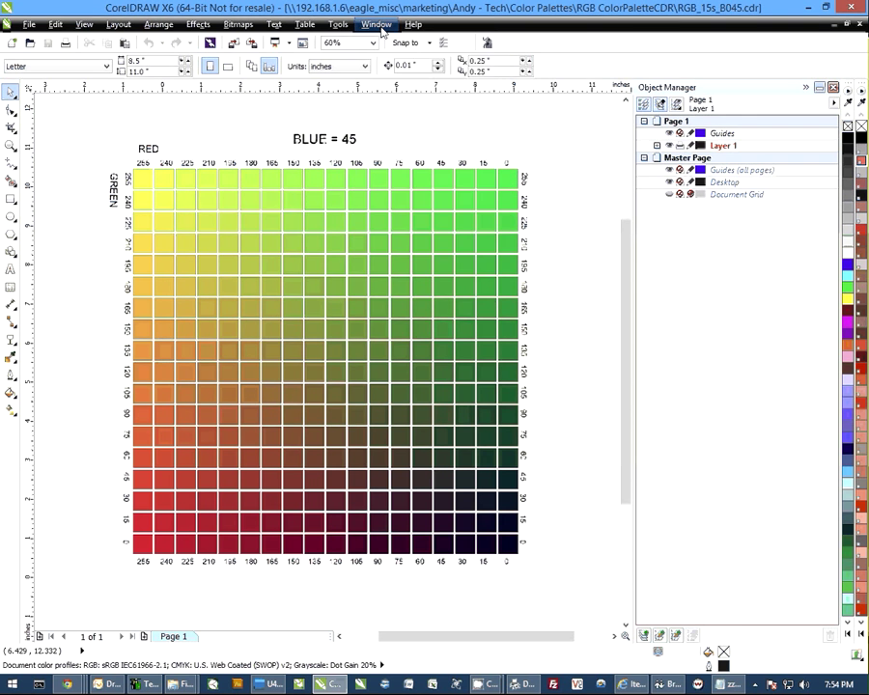
click(376, 24)
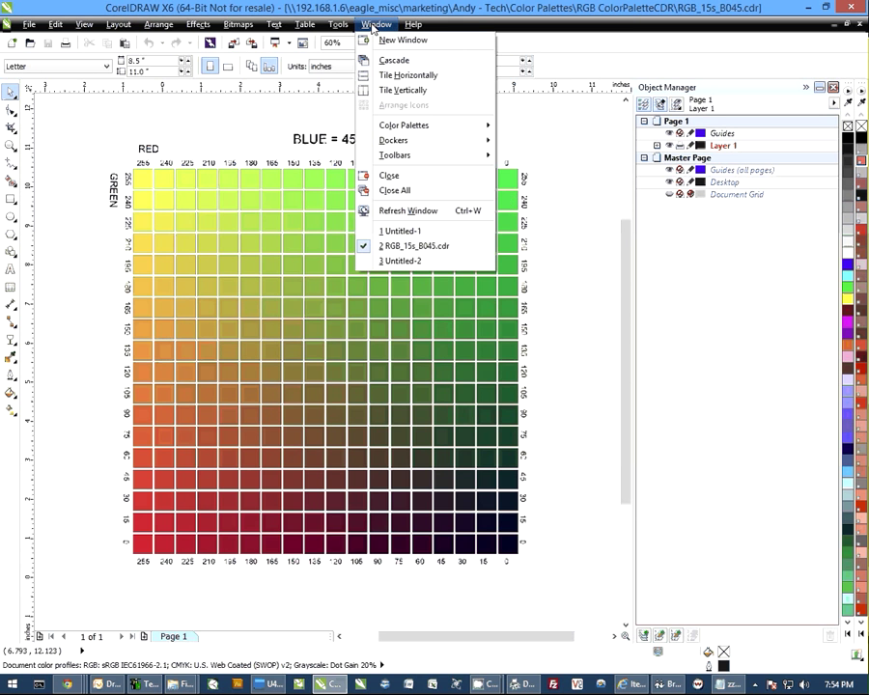
click(392, 390)
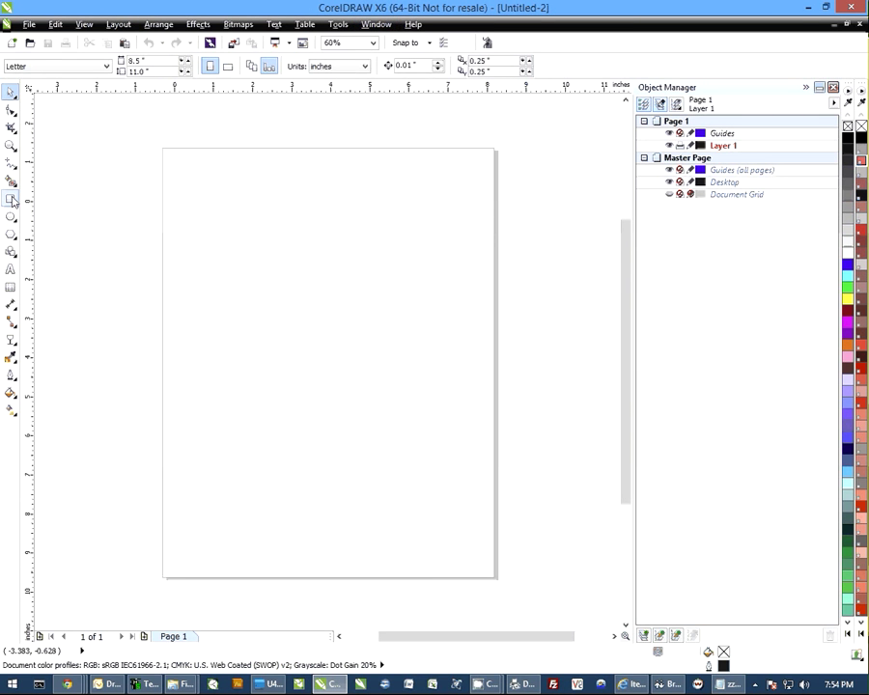
key(F6)
drag(252, 257, 371, 353)
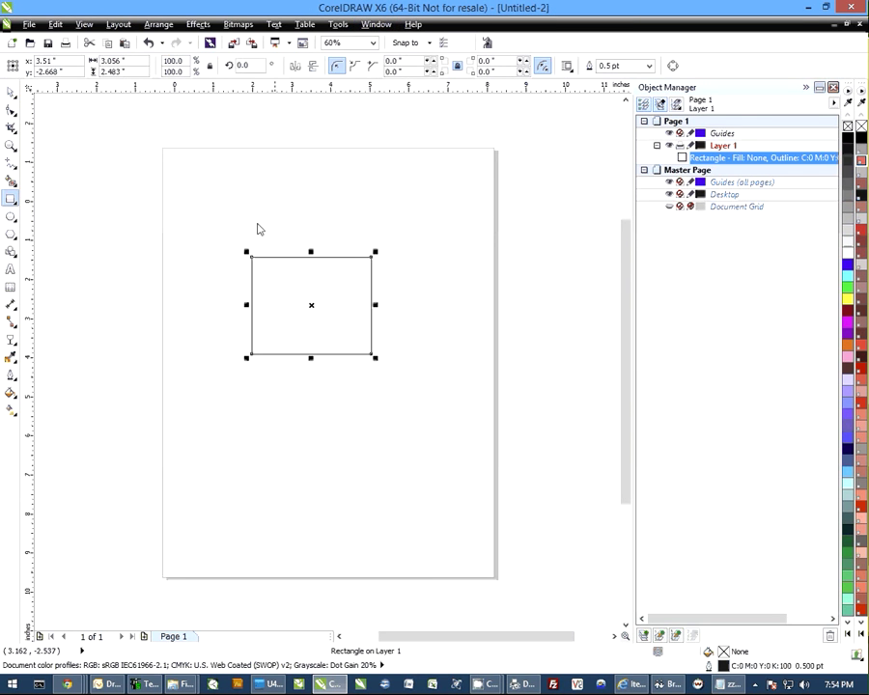
Return to the RGB_15s_B045.cdr colour chart document.
click(378, 25)
click(382, 248)
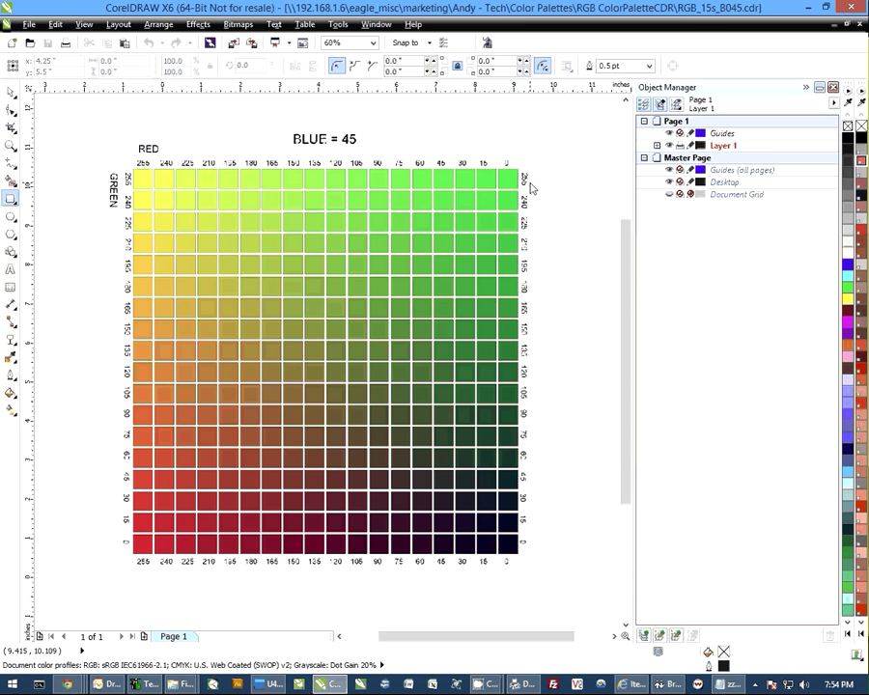
click(376, 25)
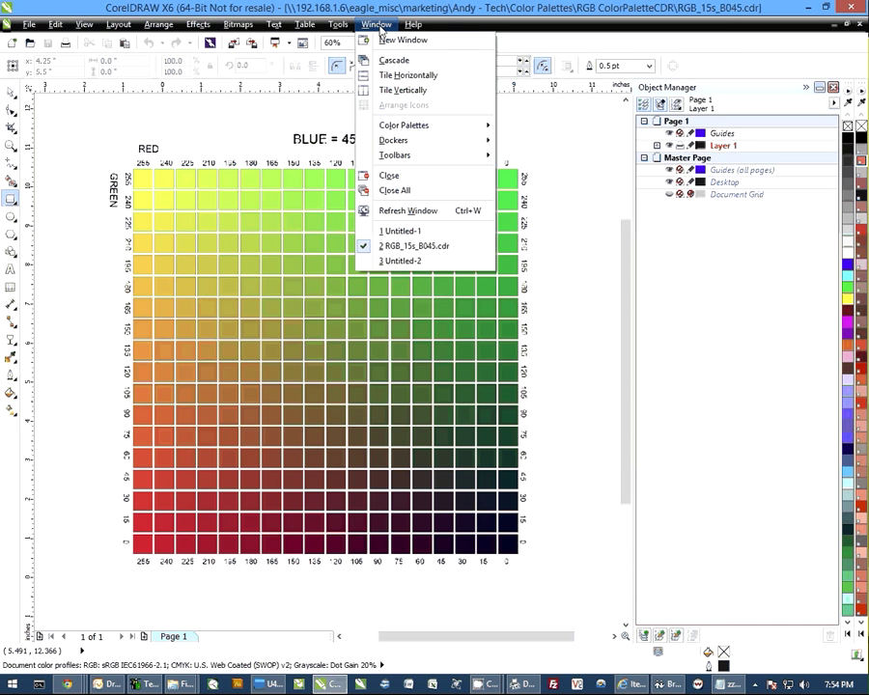
In Untitled-2, open Uniform Fill for the rectangle and set the colour model to RGB.
click(395, 262)
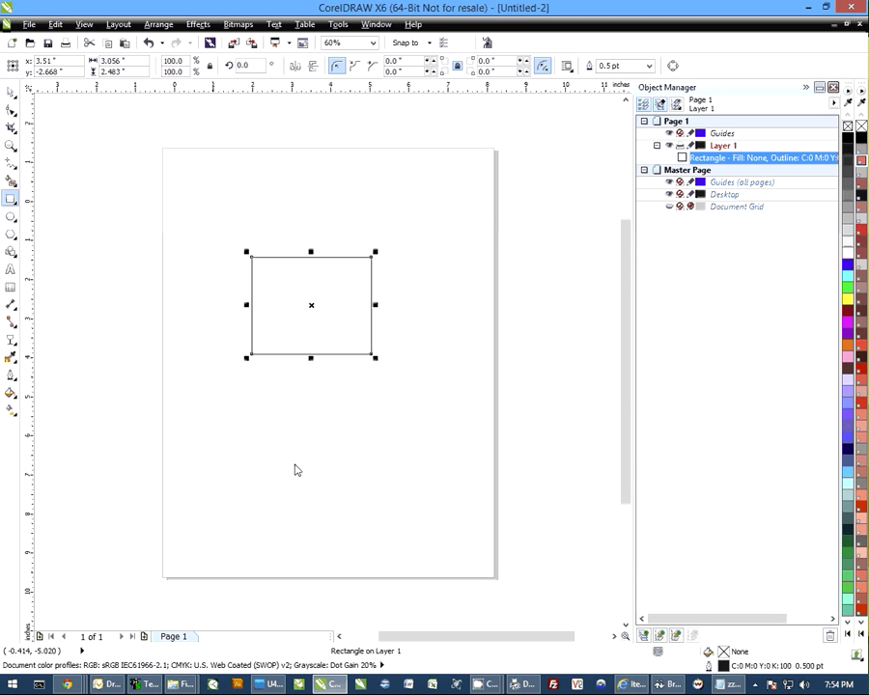
click(10, 392)
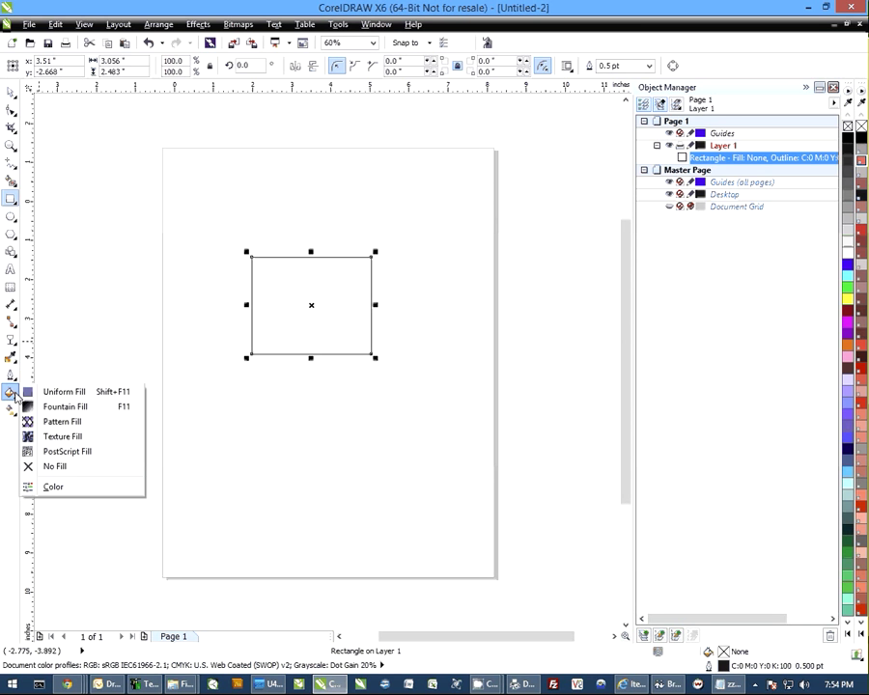
click(58, 392)
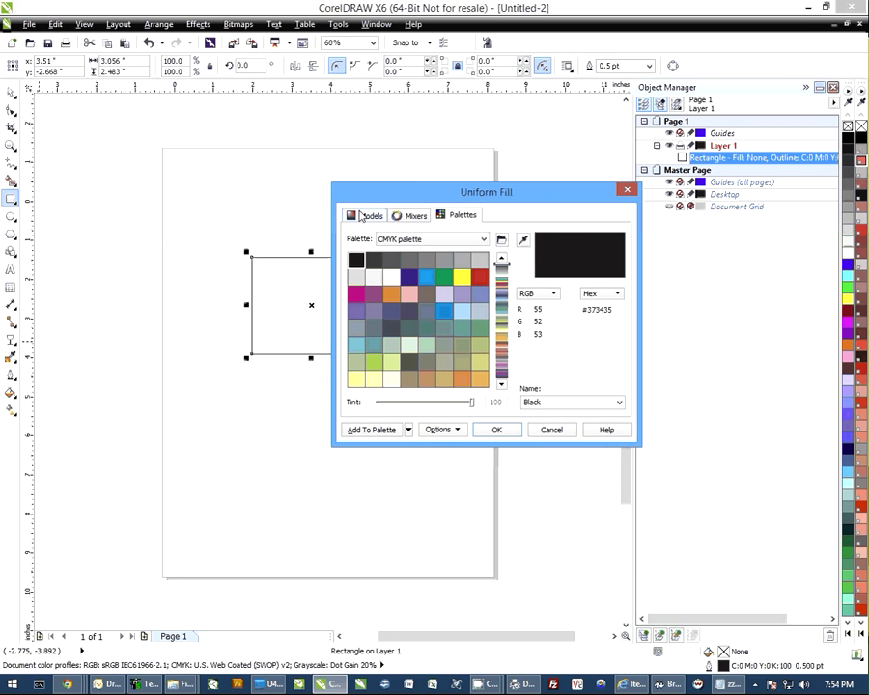
click(363, 218)
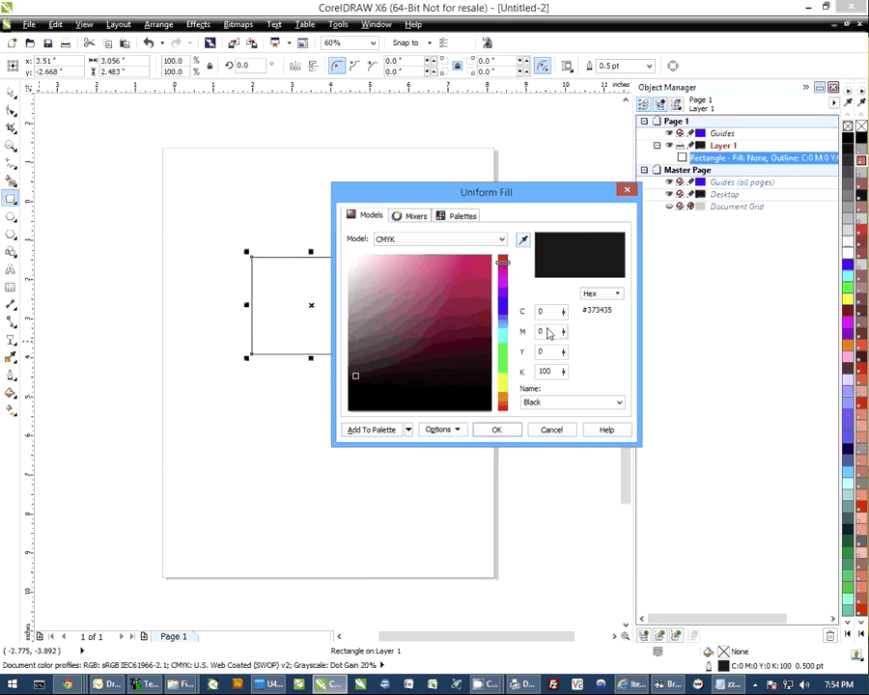
click(500, 240)
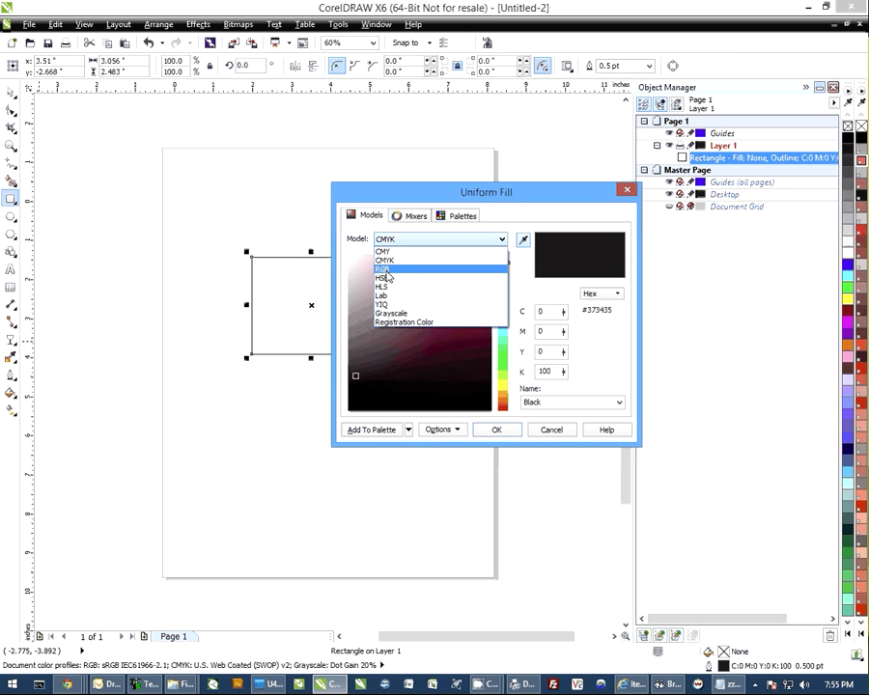
click(435, 264)
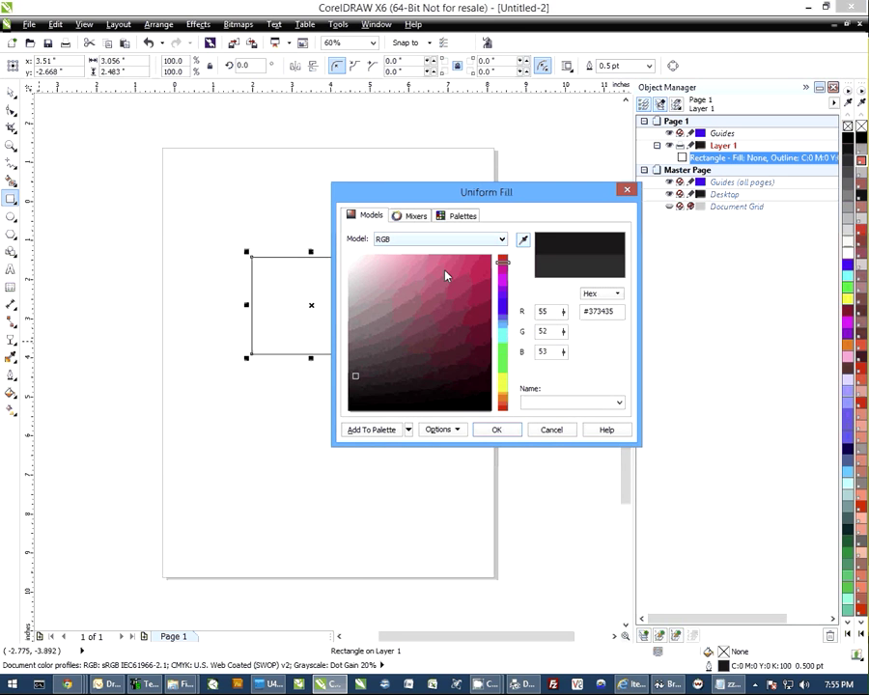
Enter R 0, G 255, B 45 and apply the green fill.
double_click(546, 311)
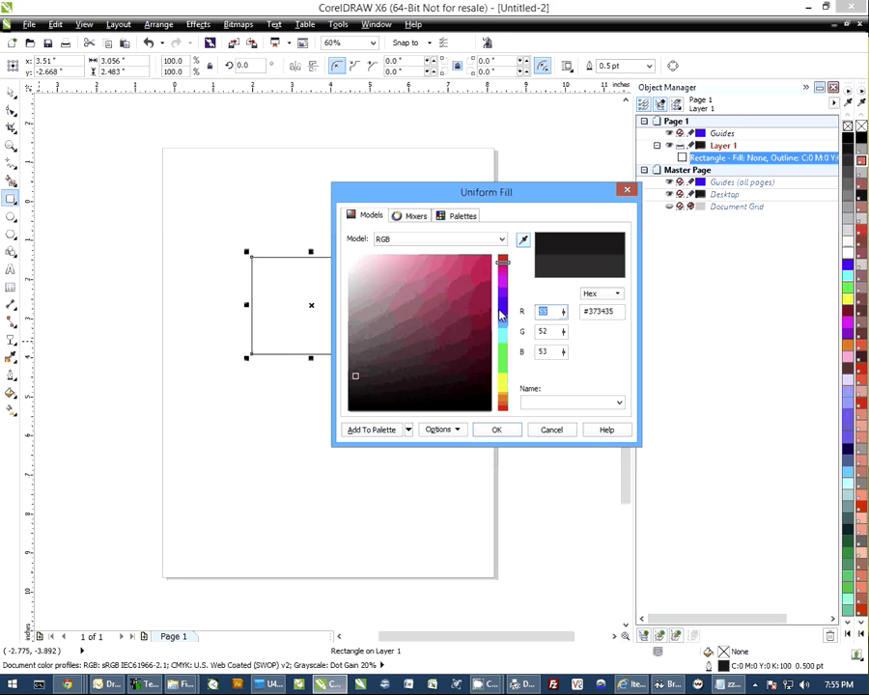
text(0)
key(Tab)
text(255)
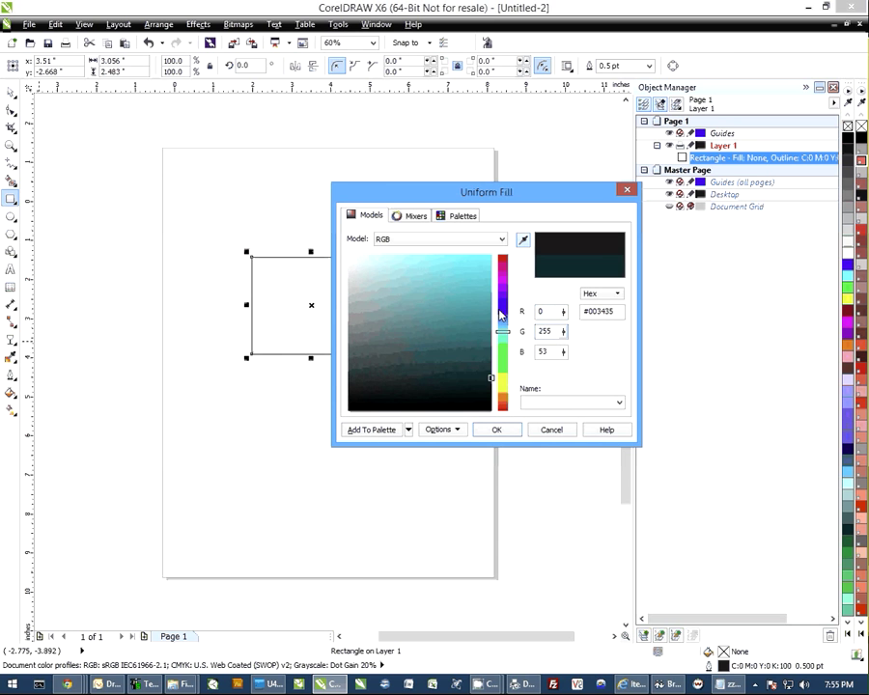
key(Tab)
text(45)
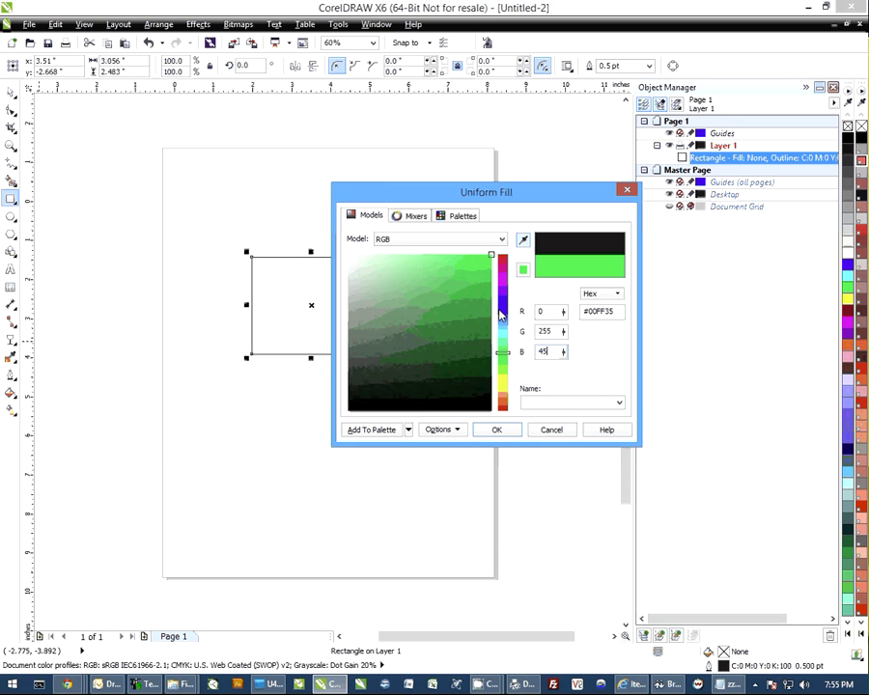
click(499, 432)
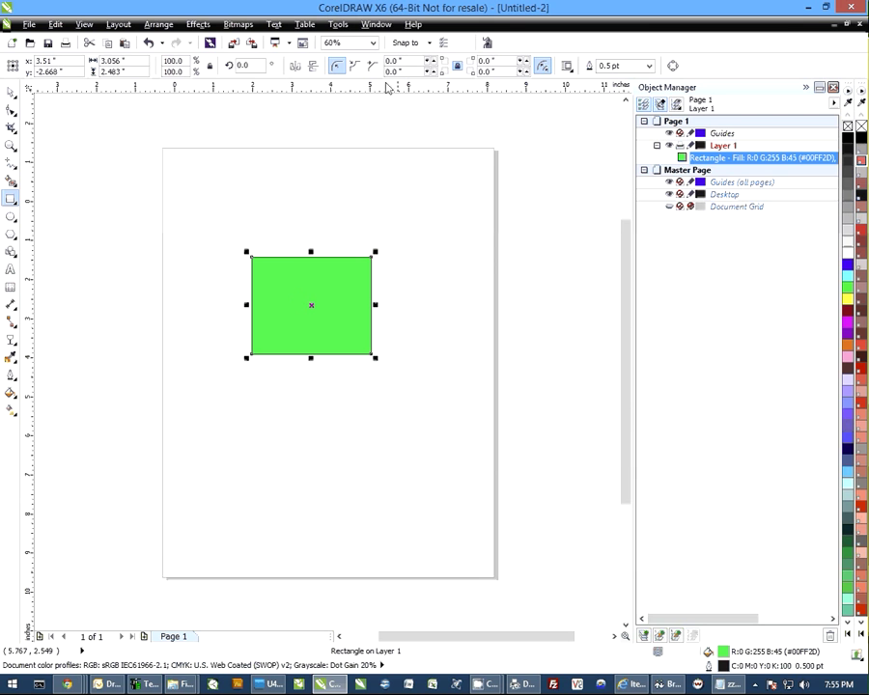
Alternate between the RGB_15s_B045.cdr chart and Untitled-2 twice, ending on Untitled-2's green rectangle.
click(371, 25)
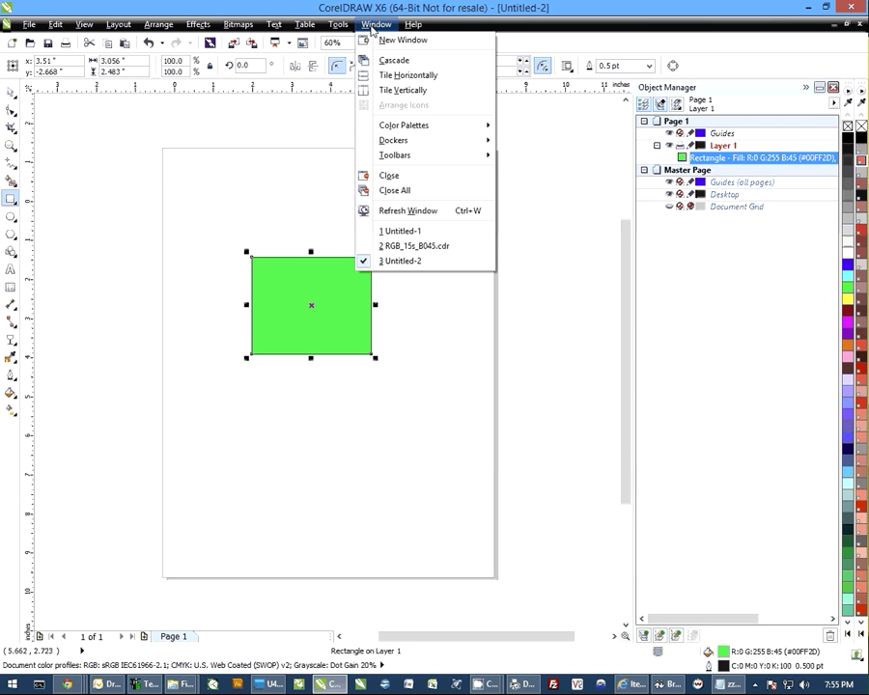
click(413, 246)
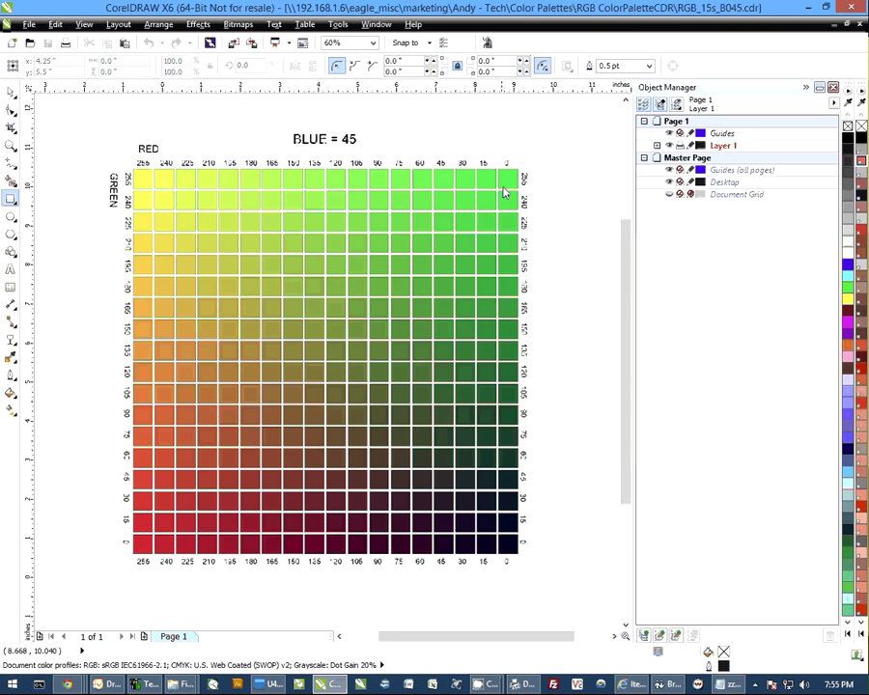
click(376, 24)
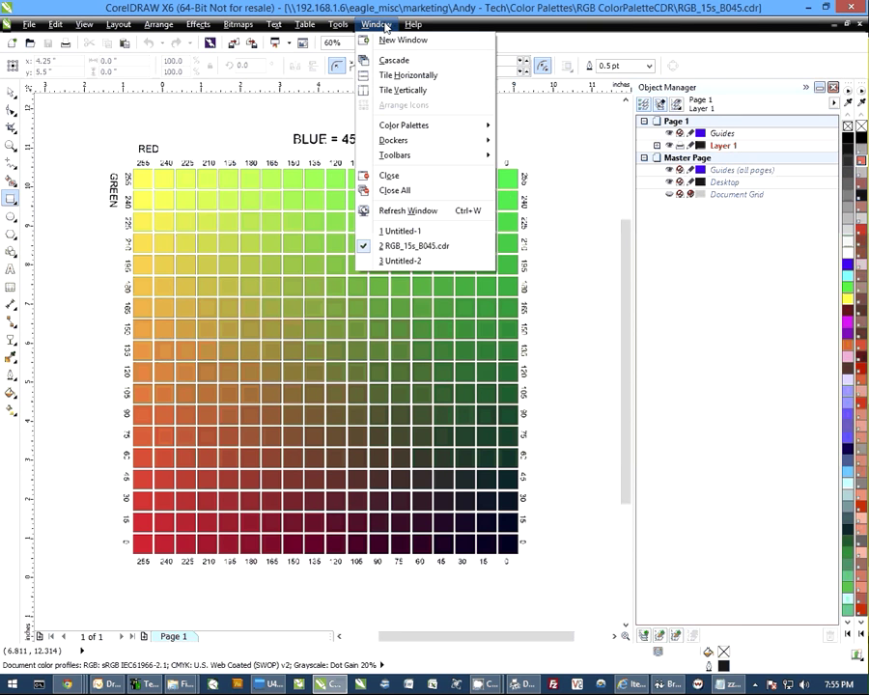
click(398, 261)
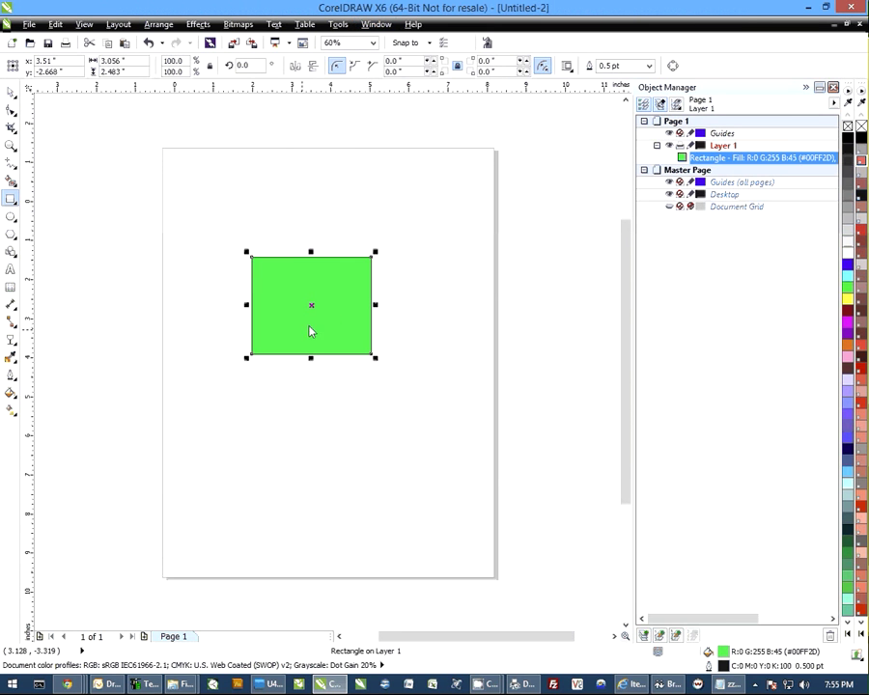
click(383, 26)
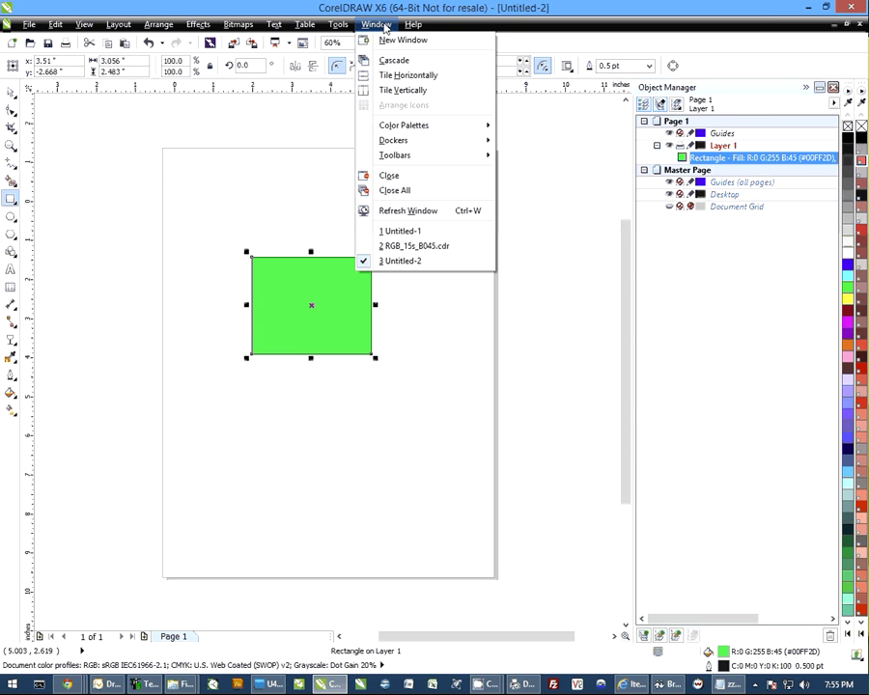
click(378, 246)
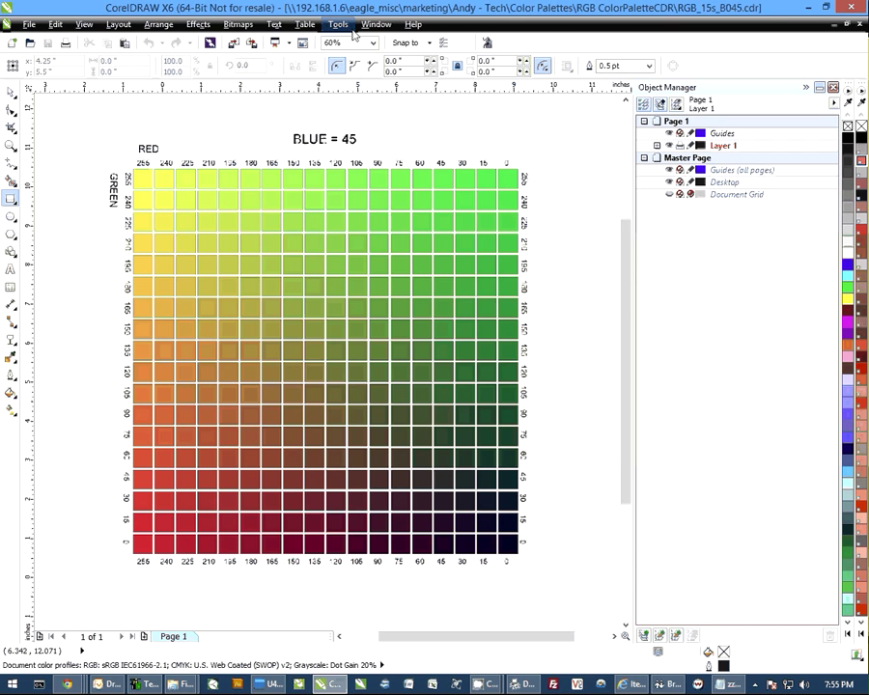
click(376, 24)
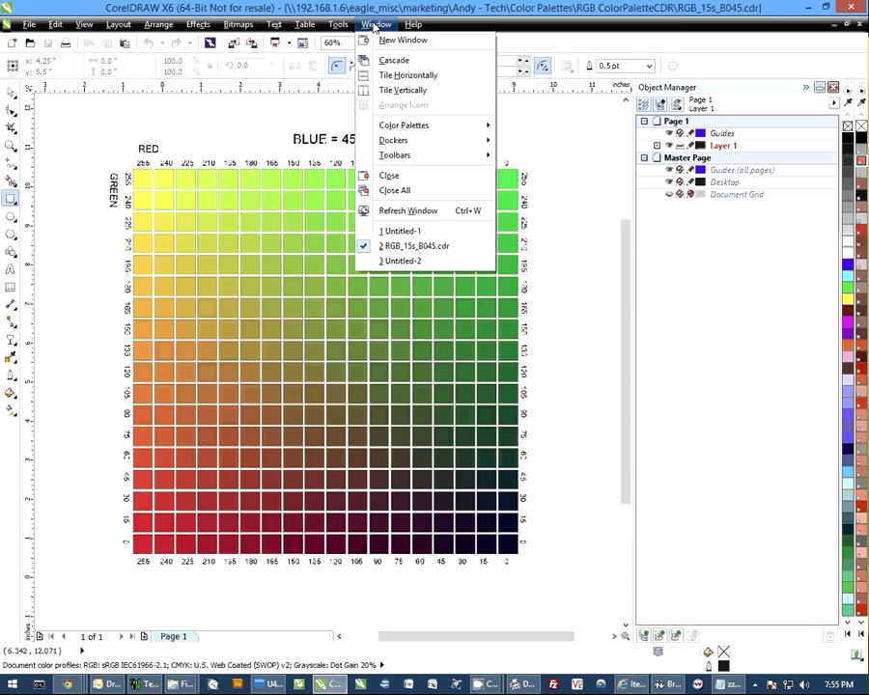
click(404, 260)
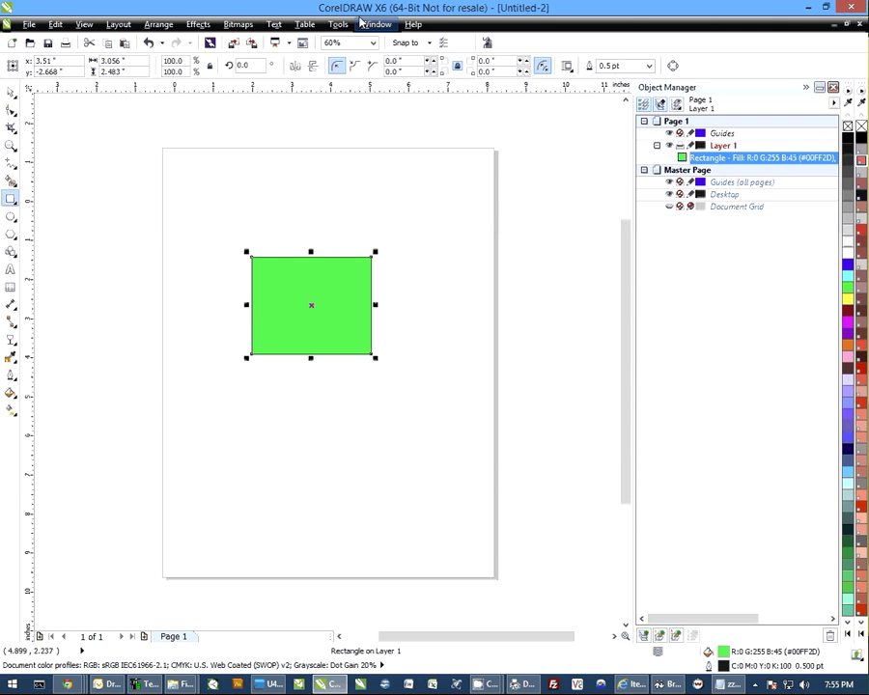
Switch to the Untitled-1 drawing with the Pick tool active.
click(379, 27)
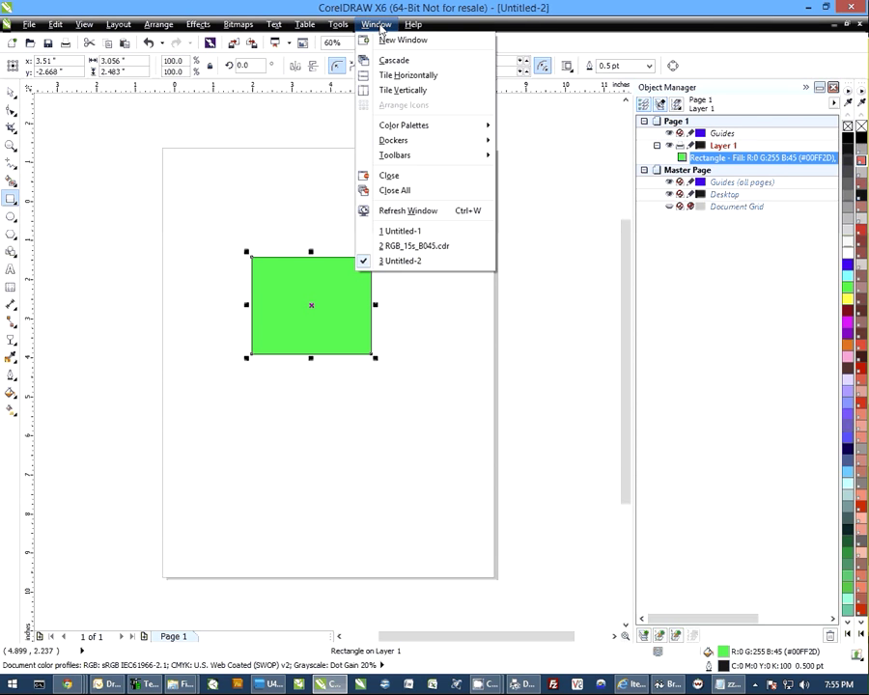
click(397, 232)
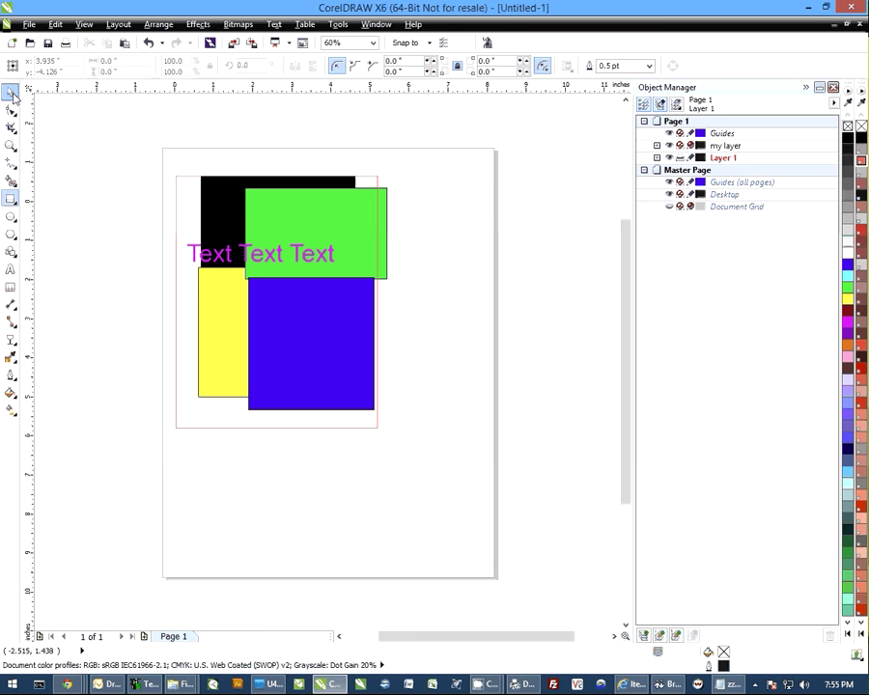
click(11, 92)
Nudge the yellow-and-green group down and move the black rectangle to its right.
click(381, 218)
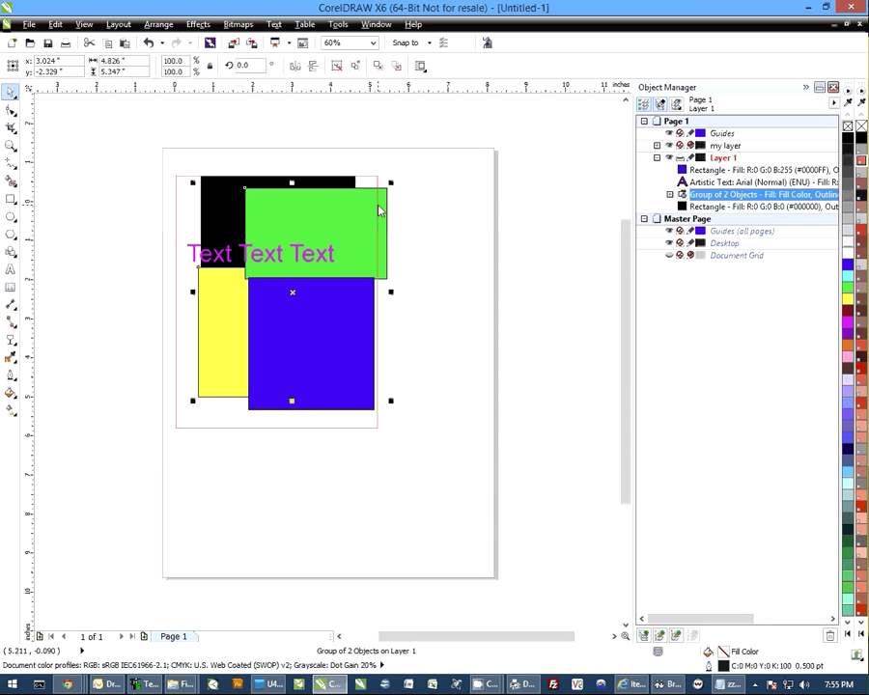
click(467, 349)
click(220, 335)
drag(228, 315, 238, 351)
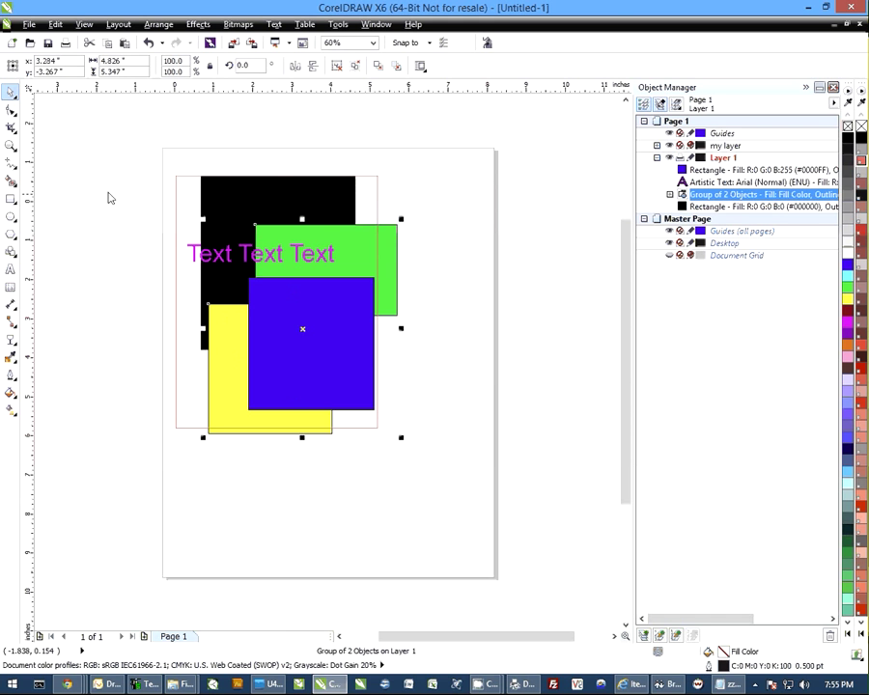
click(242, 202)
drag(243, 201, 519, 232)
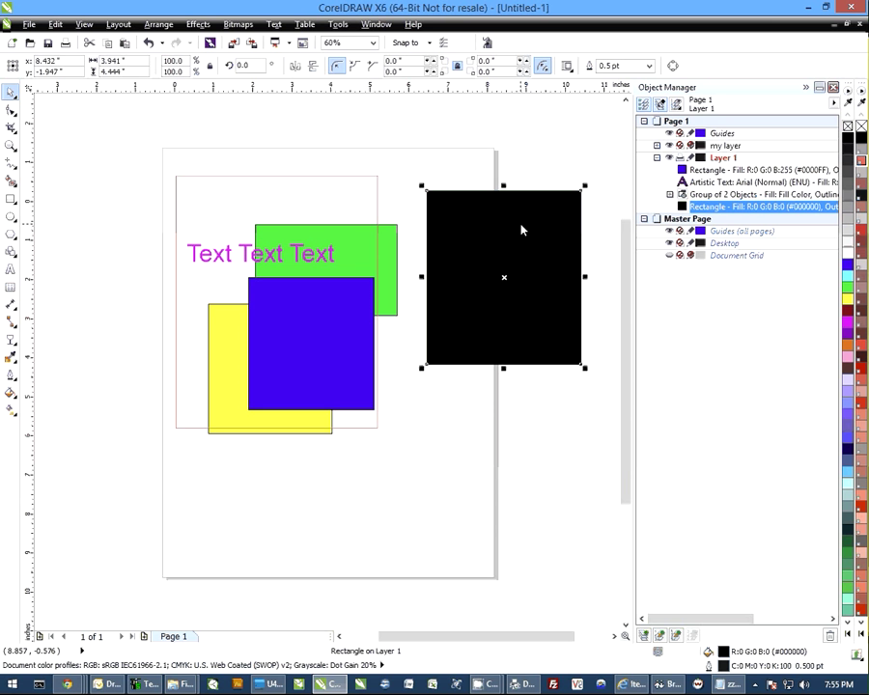
Give the black rectangle a uniform RGB fill of 0, 255, 45 (#00FF2D).
click(10, 396)
click(56, 391)
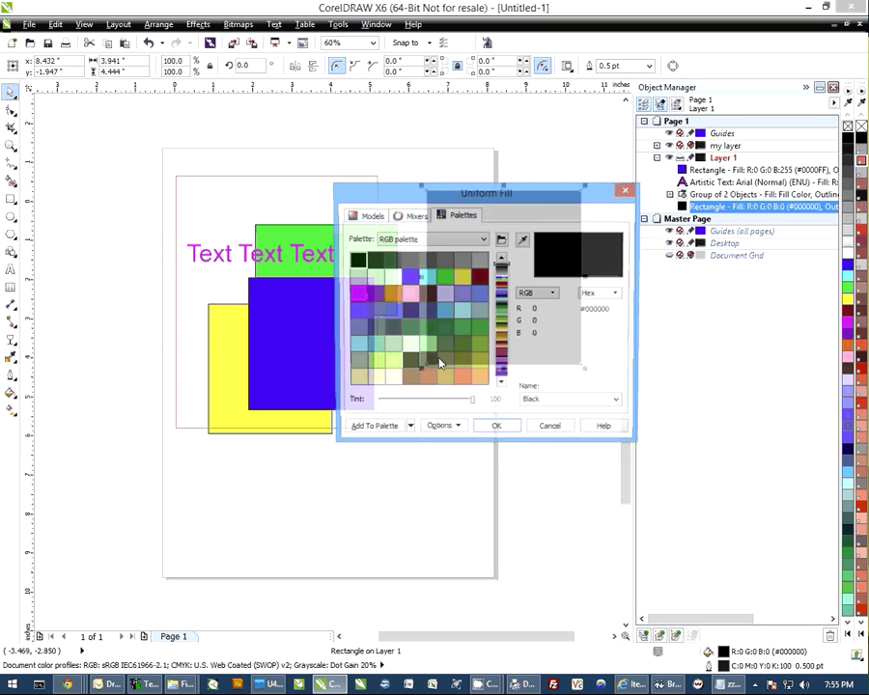
click(546, 426)
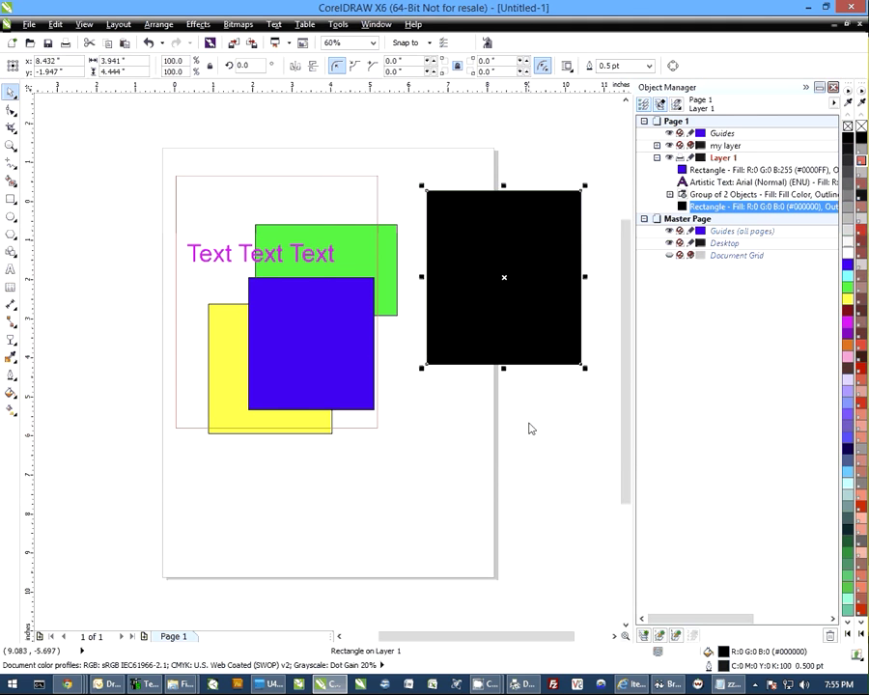
double_click(724, 653)
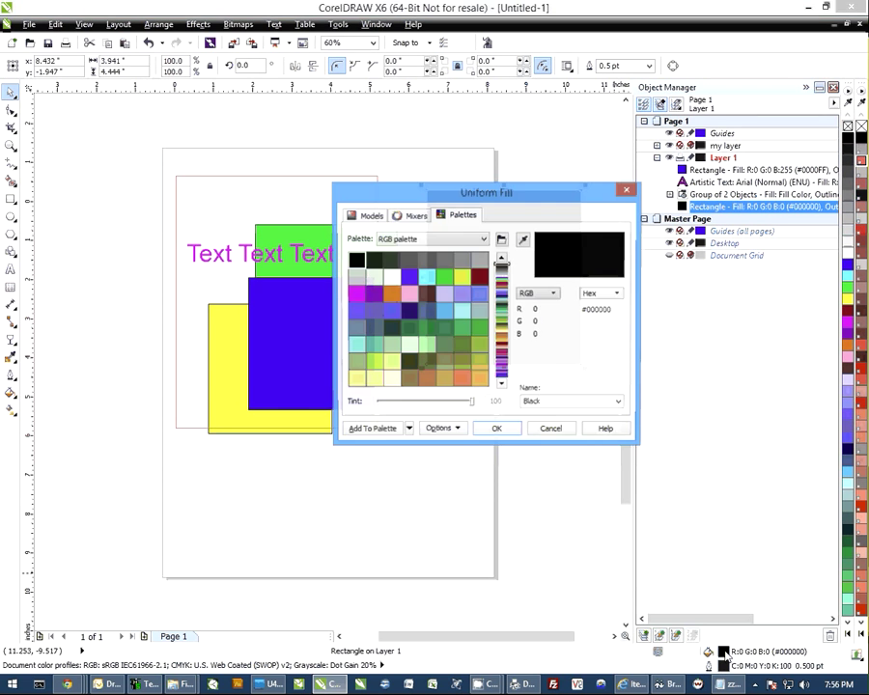
click(368, 219)
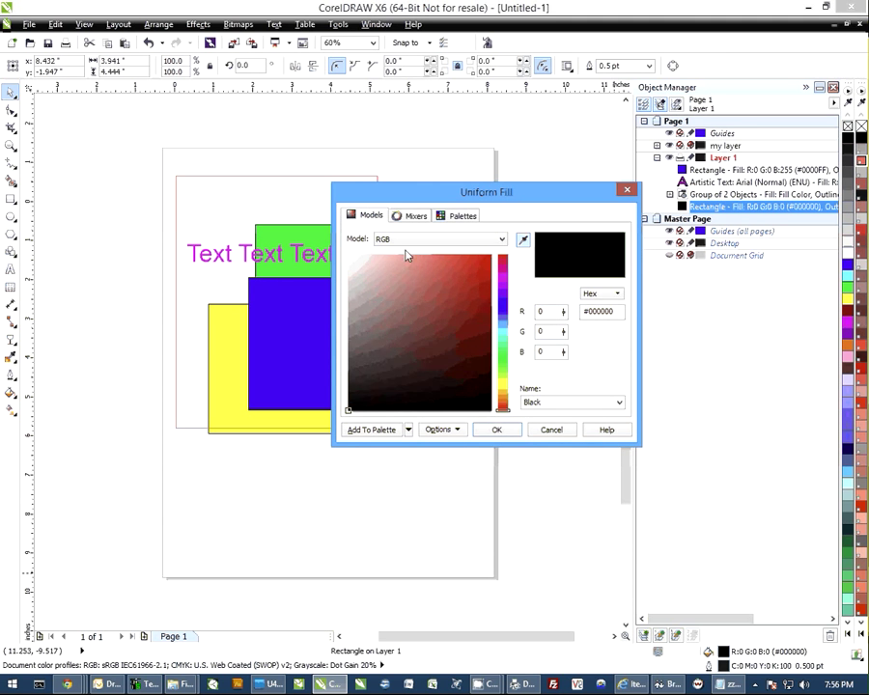
double_click(551, 313)
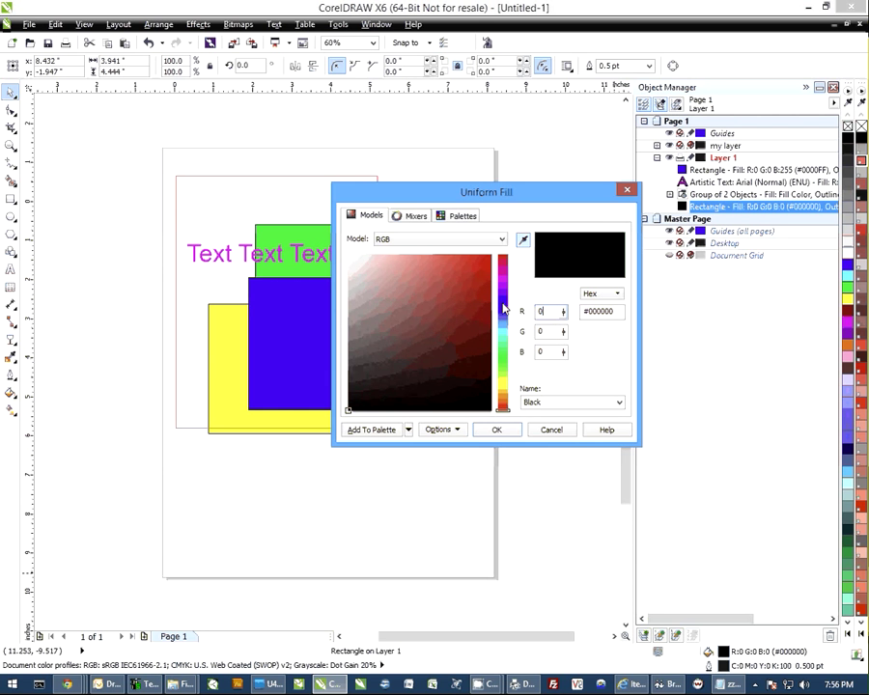
key(Tab)
text(255)
key(Tab)
text(45)
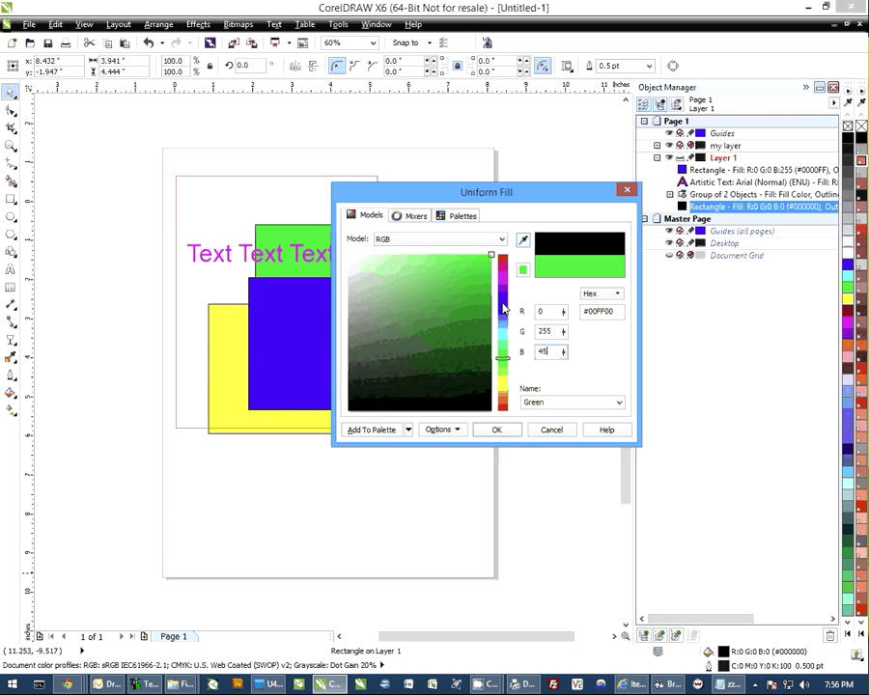
click(496, 431)
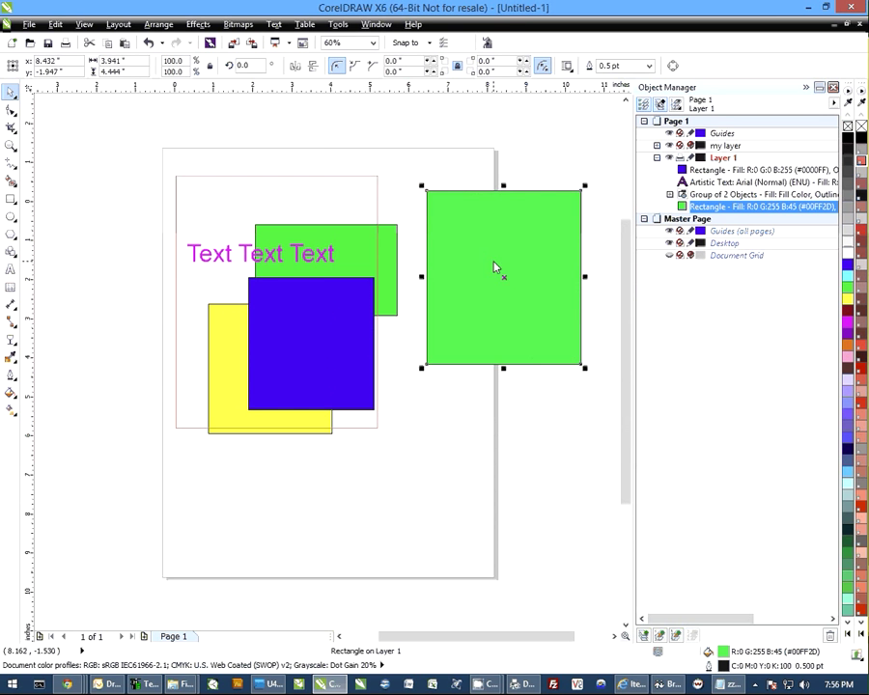
click(372, 24)
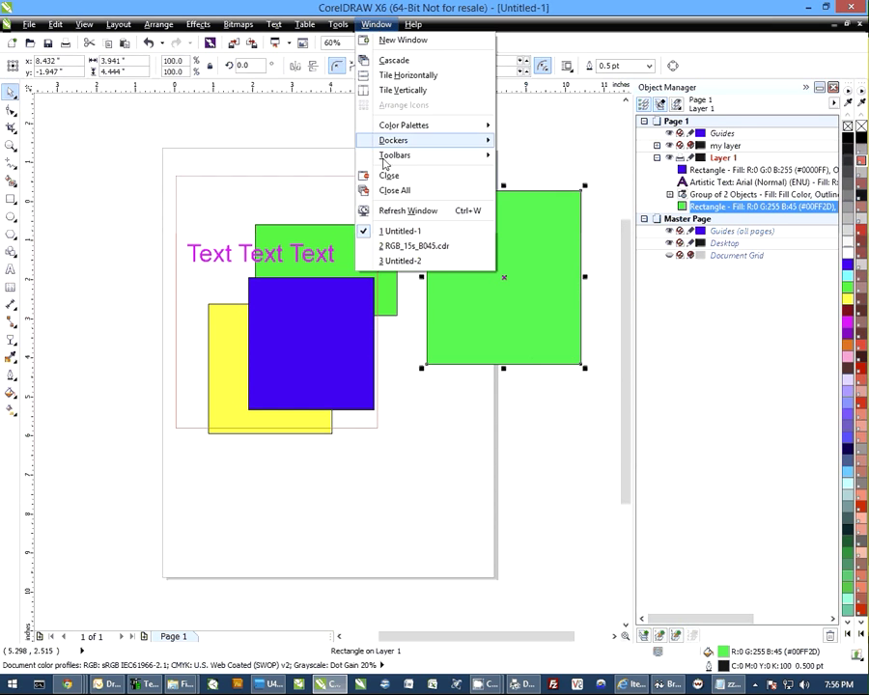
click(401, 247)
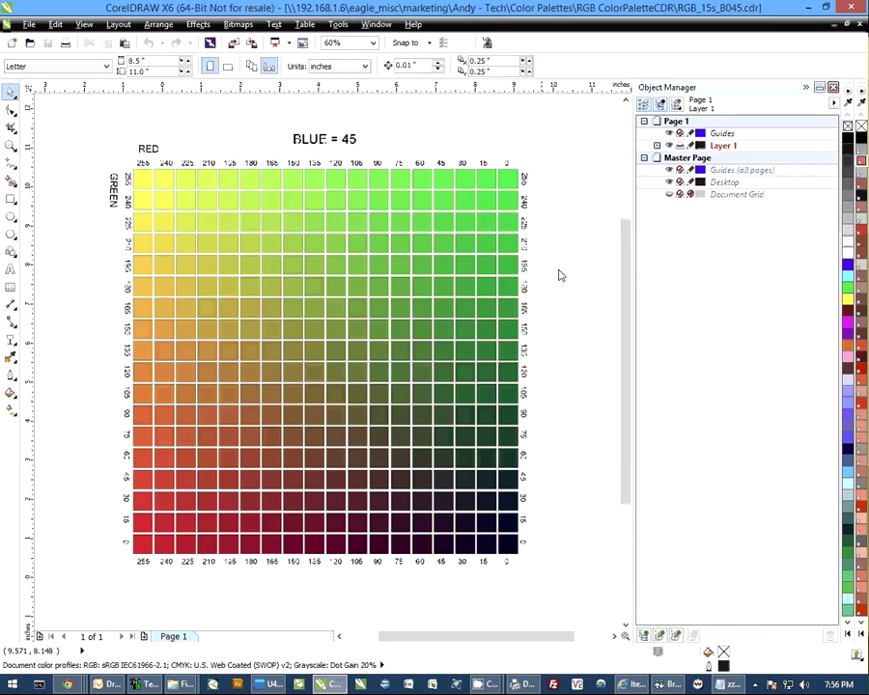
click(368, 26)
click(398, 229)
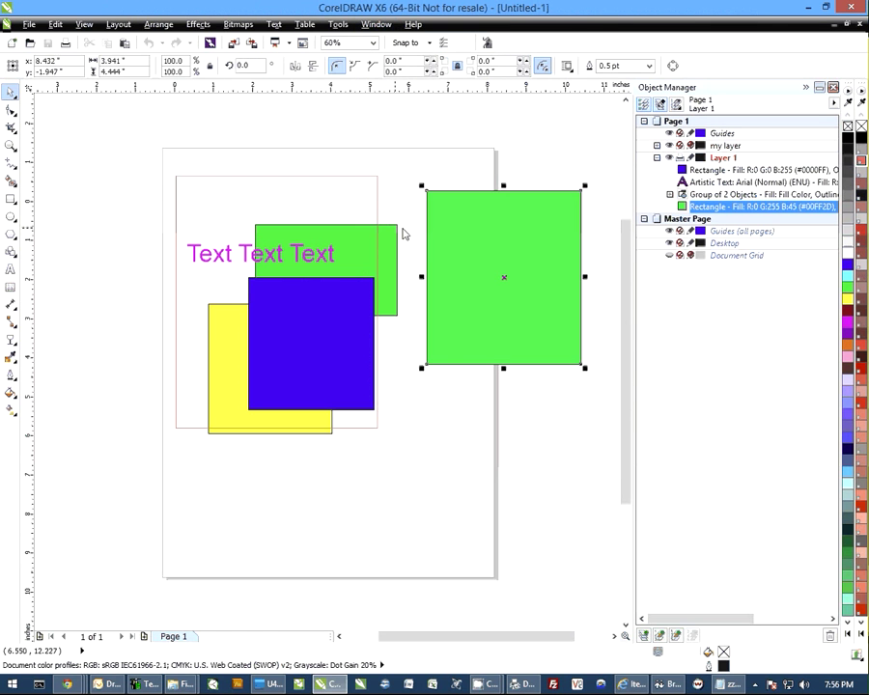
click(480, 490)
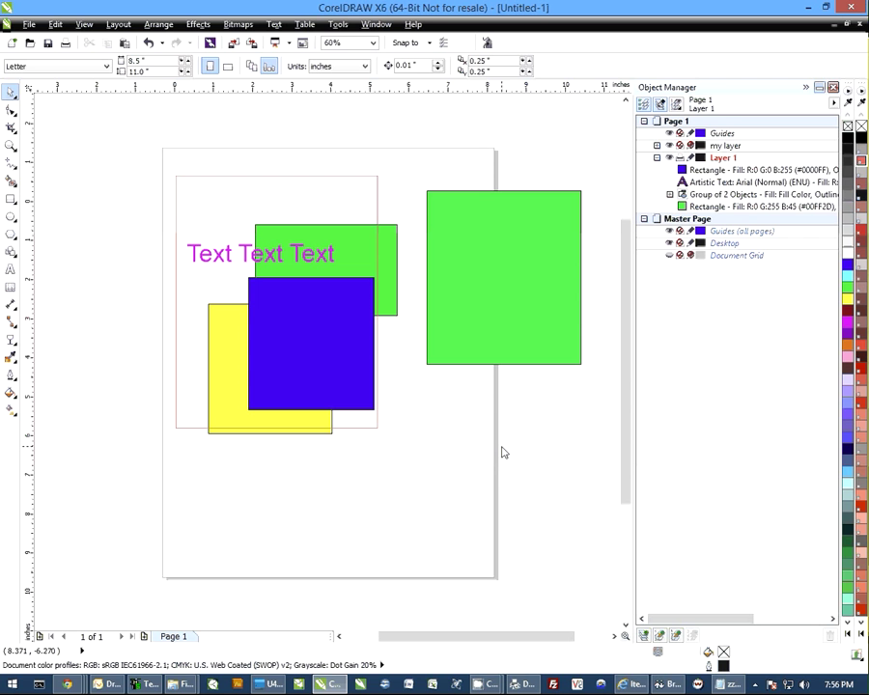